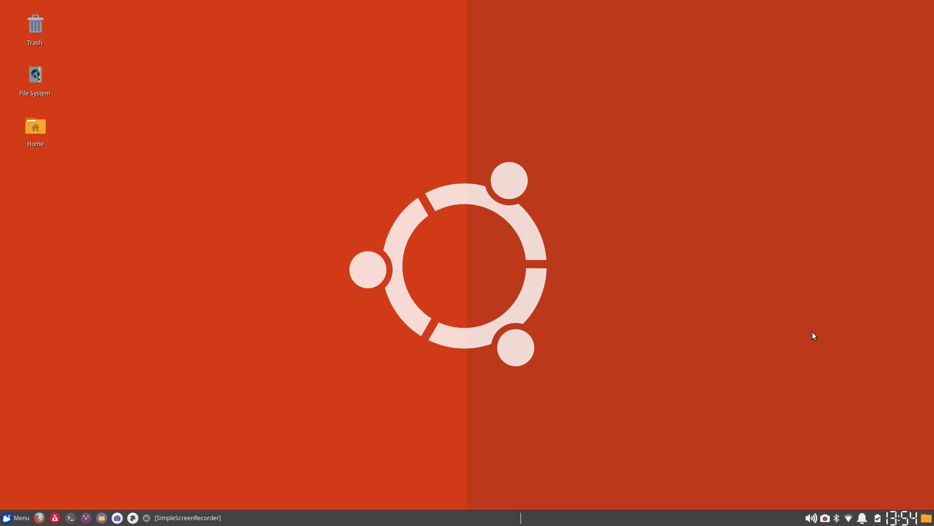
Step: Open the home folder in a file manager window, shift it left, then close it
click(101, 517)
drag(460, 149, 372, 135)
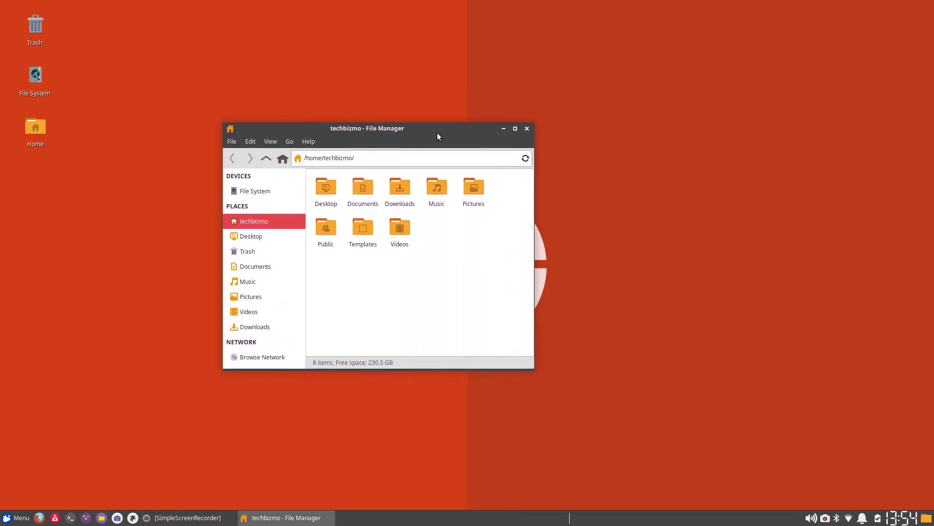
click(527, 129)
Step: Briefly show the panel calendar and the Places folder list, then dismiss both
click(903, 517)
click(903, 518)
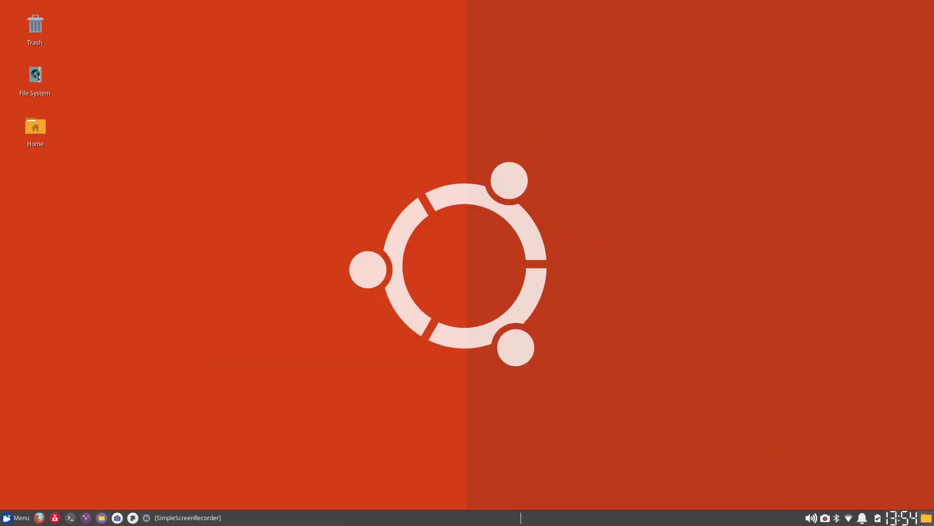
click(921, 524)
click(491, 524)
Step: Open and close the application launcher menu twice
click(17, 519)
click(20, 521)
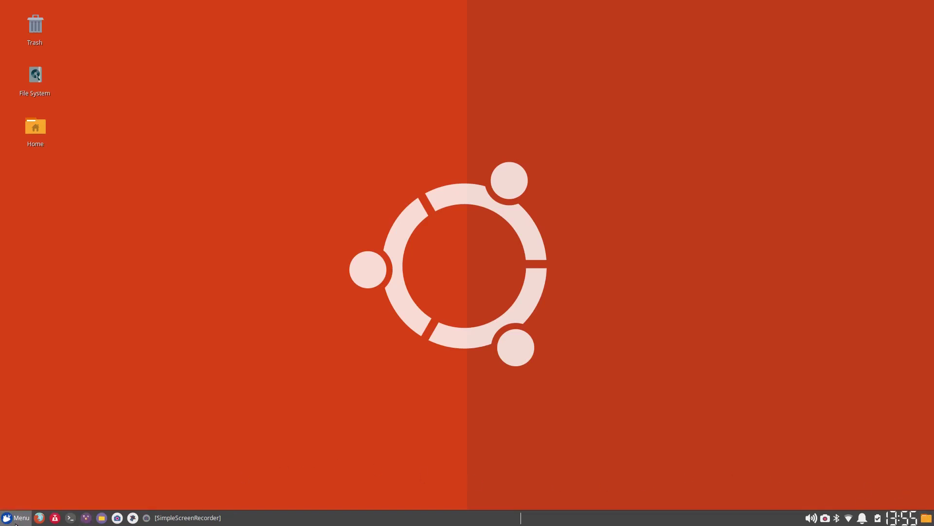
click(20, 522)
click(20, 522)
Step: Juggle the home-folder file manager and screen recorder windows, moving the recorder up-left
click(214, 518)
click(211, 520)
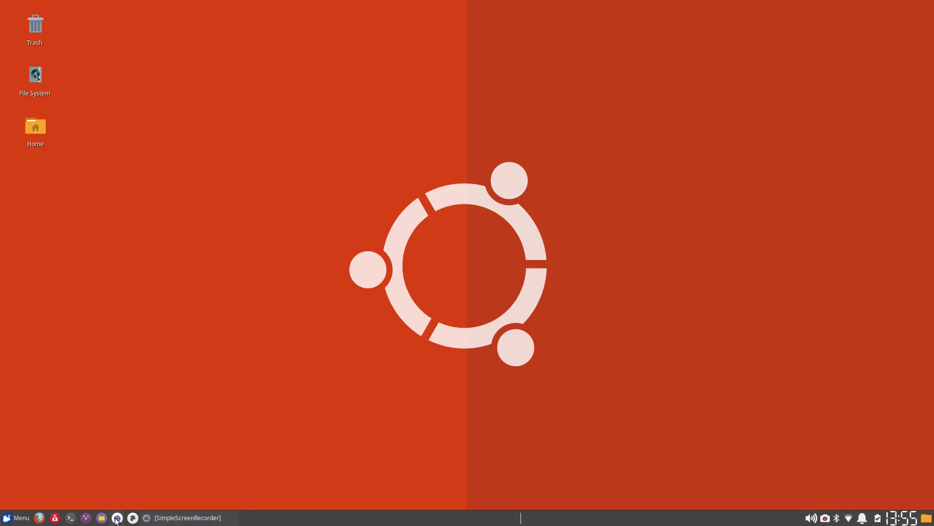
click(101, 517)
drag(466, 140, 323, 124)
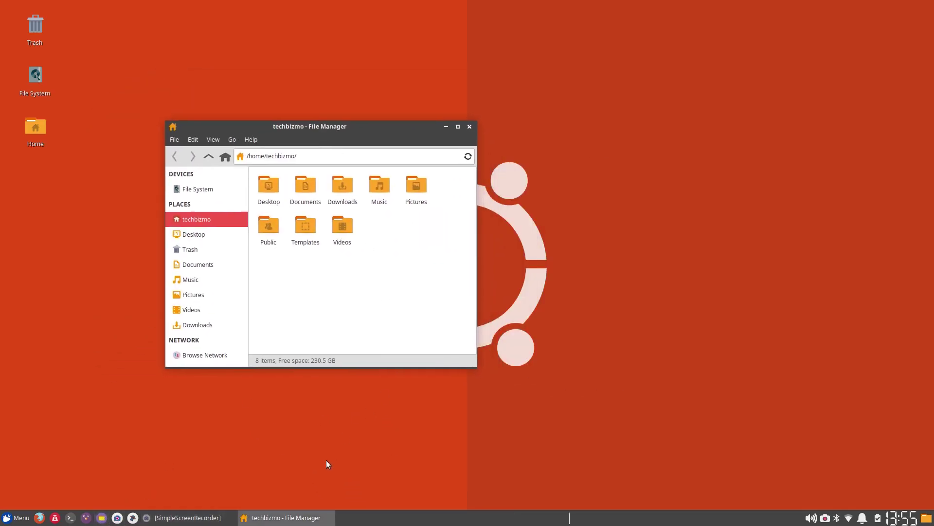
click(185, 517)
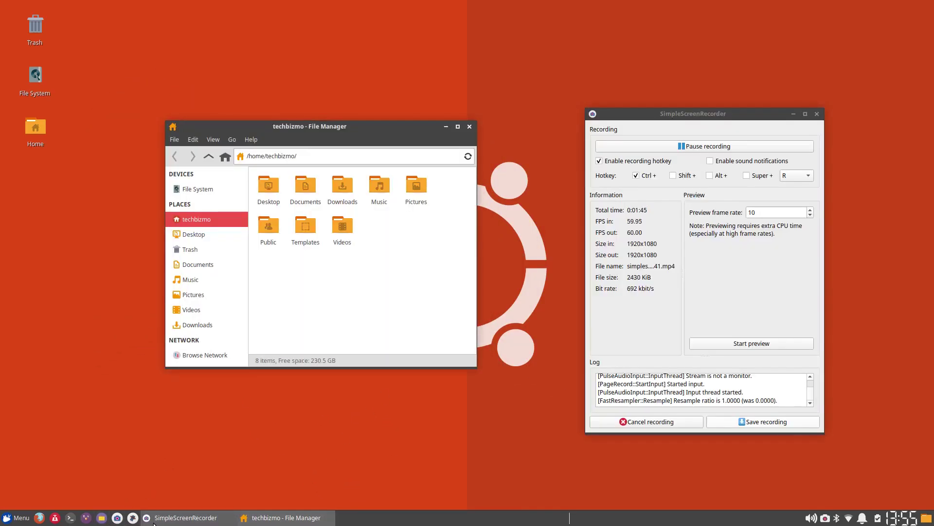
click(469, 126)
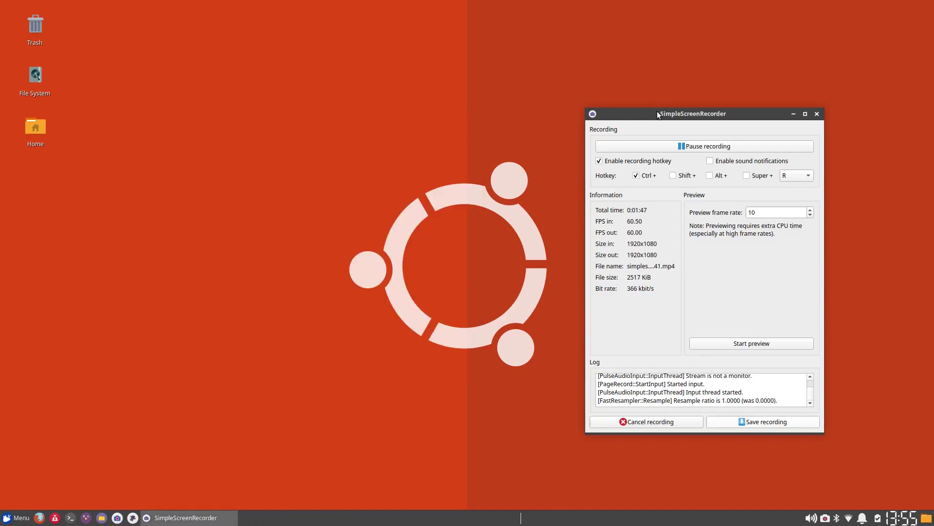
drag(643, 113, 475, 74)
click(627, 74)
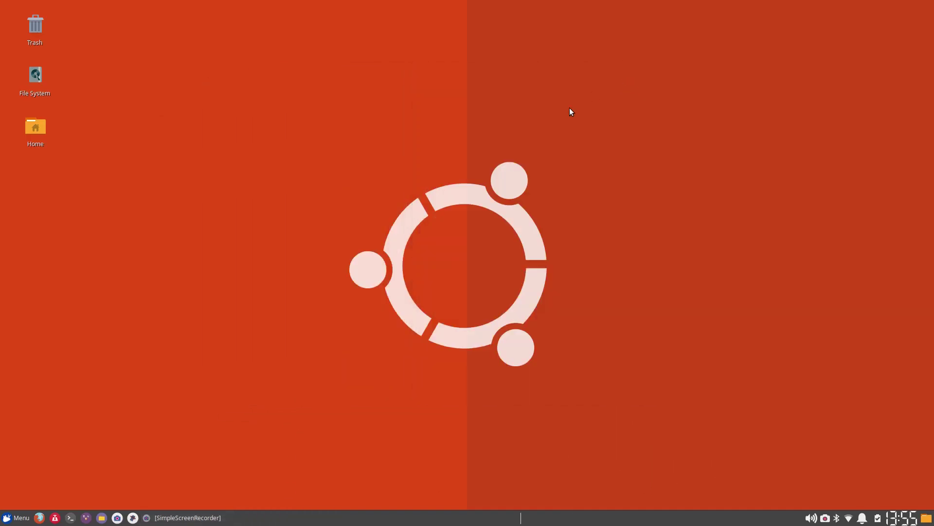
click(185, 518)
Step: Reopen the home folder, move, minimize, restore and reposition it, then close it and minimize the recorder
click(101, 517)
drag(447, 151, 287, 155)
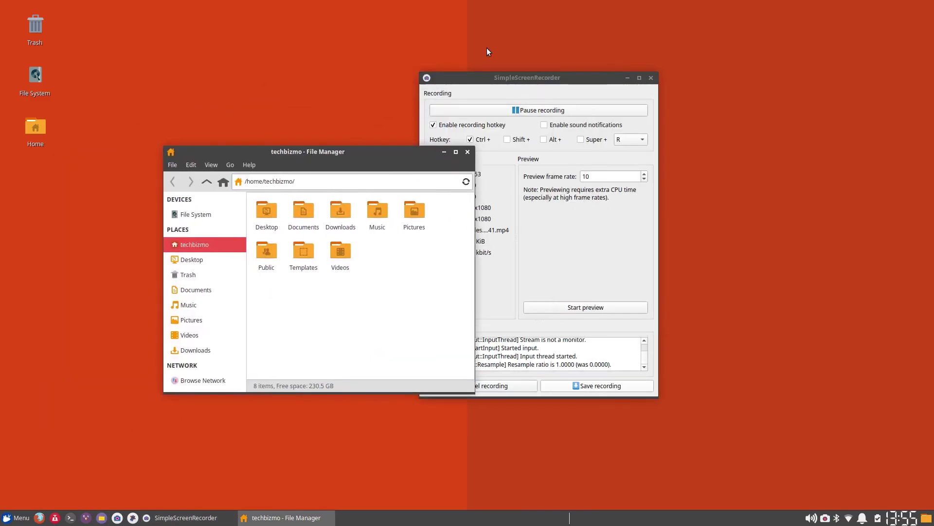
click(442, 147)
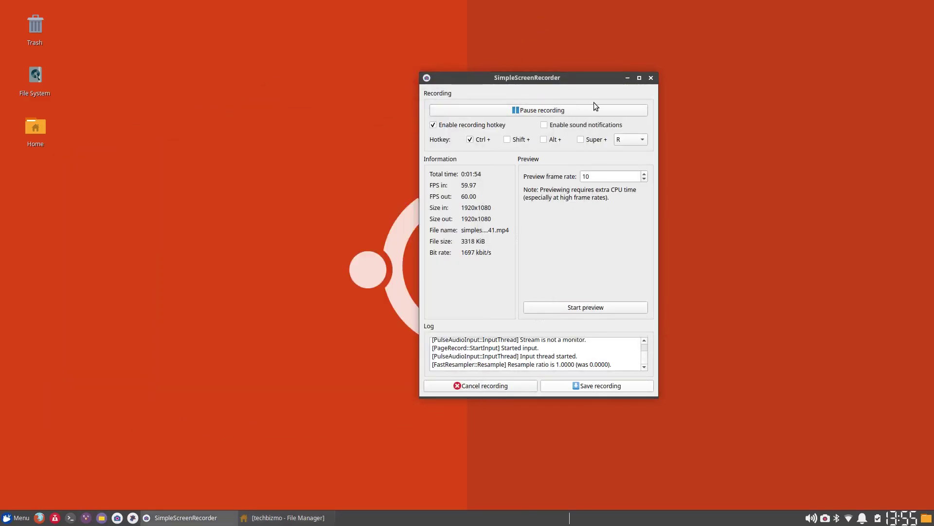
click(265, 518)
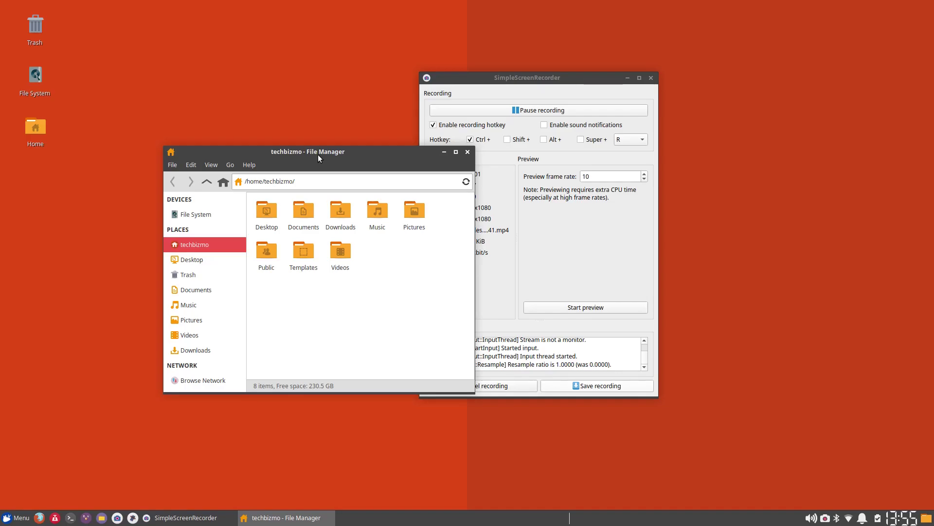
drag(317, 153, 438, 127)
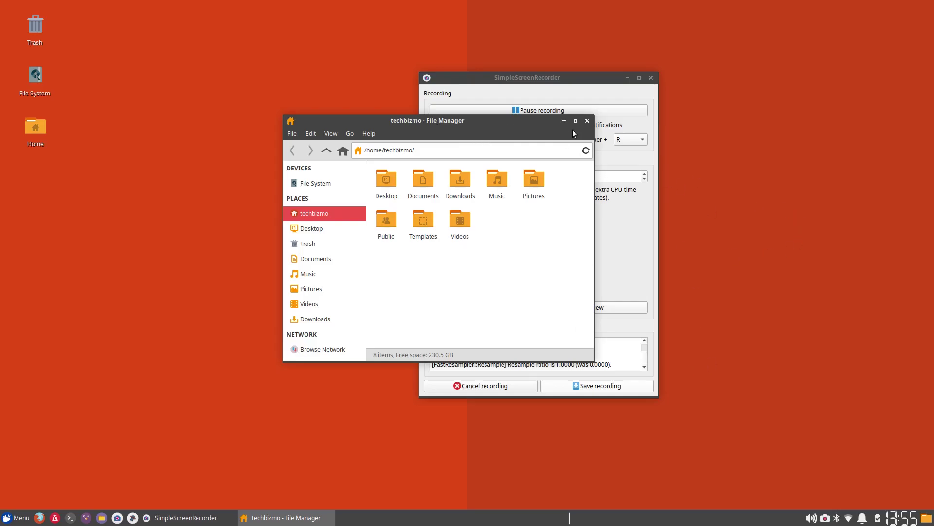
click(587, 120)
click(627, 78)
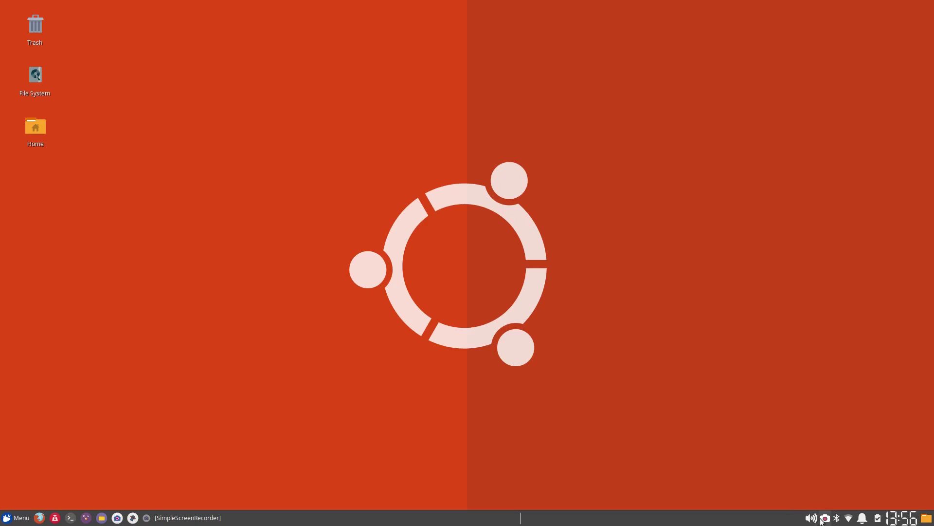
Step: View the Network Connections editor and the status notifier options, then close them
click(844, 519)
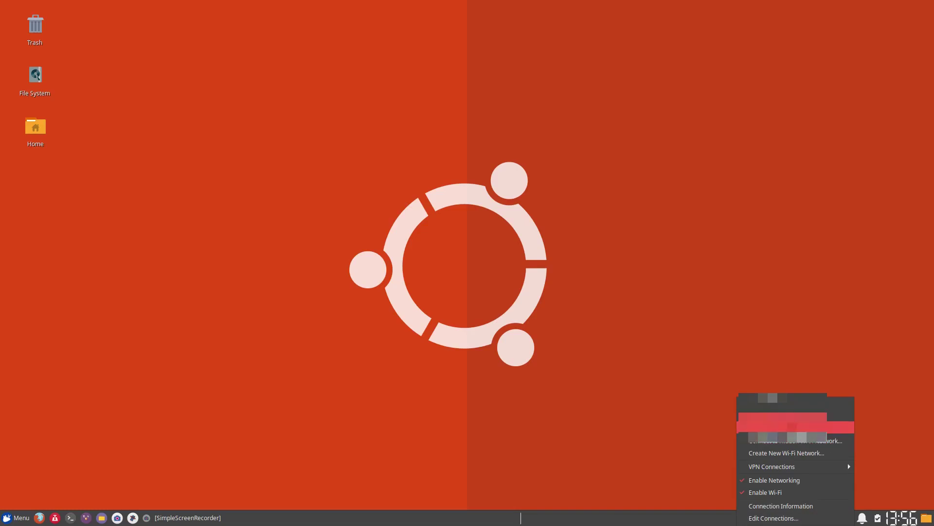
click(882, 411)
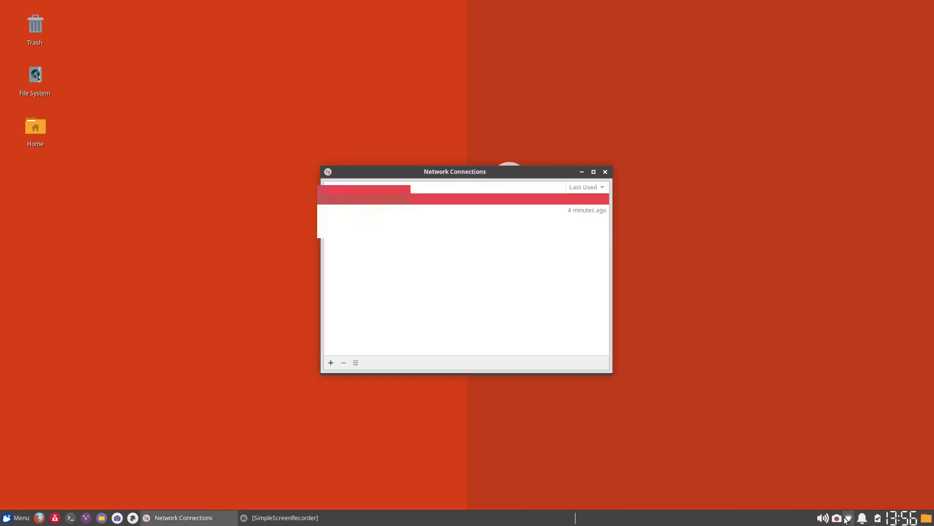
click(605, 171)
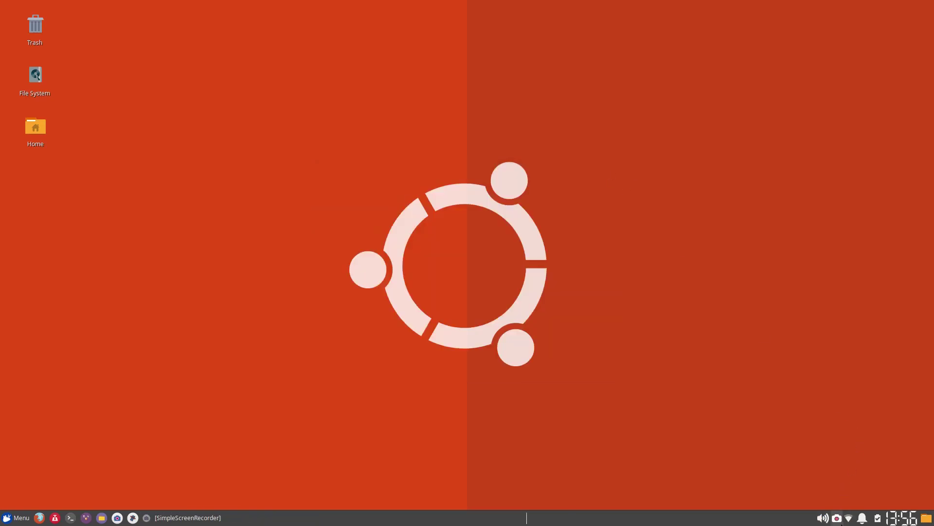
right_click(841, 521)
click(794, 439)
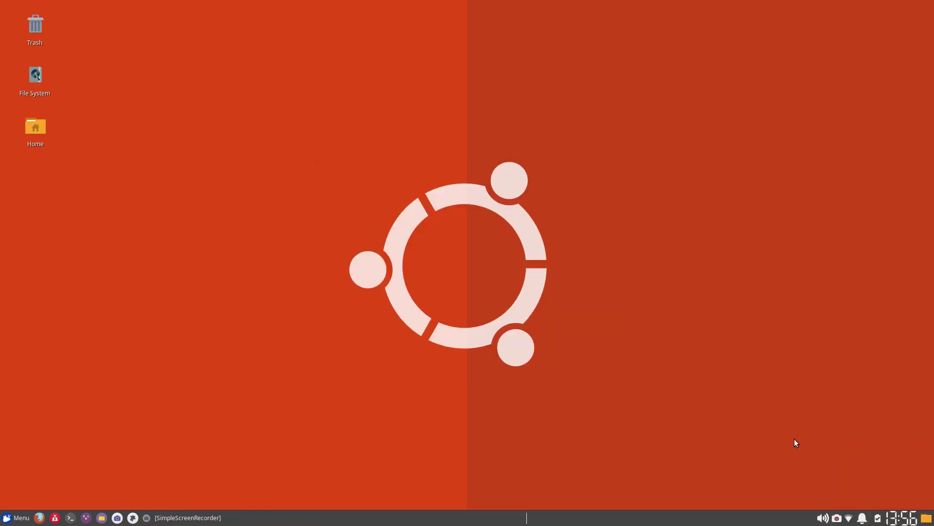
Step: Check the notifications popup and power status, raising the display brightness
click(862, 518)
click(862, 516)
click(881, 521)
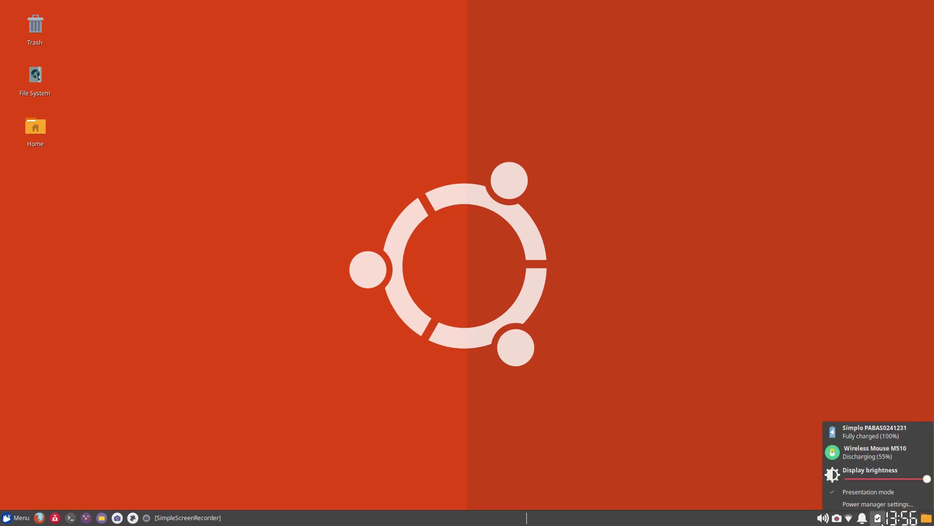
click(881, 520)
click(880, 520)
drag(908, 477, 927, 478)
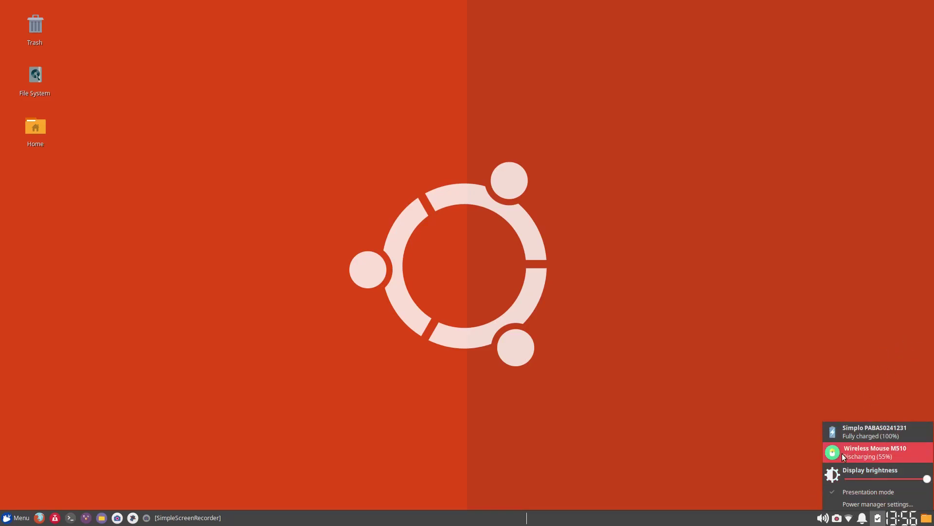
click(865, 381)
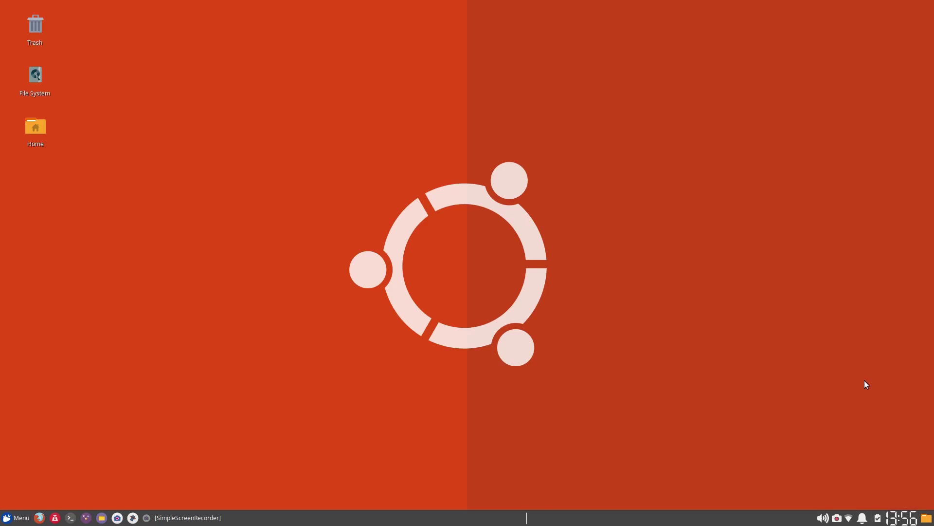
Step: Show the April 2019 calendar, then open the clock's properties from its right-click menu
click(901, 517)
click(900, 520)
right_click(901, 520)
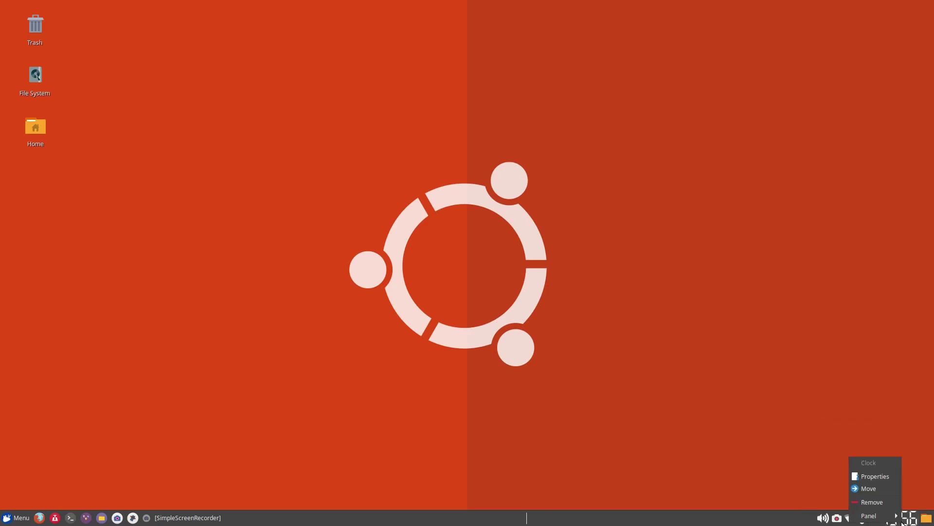
click(872, 478)
click(553, 164)
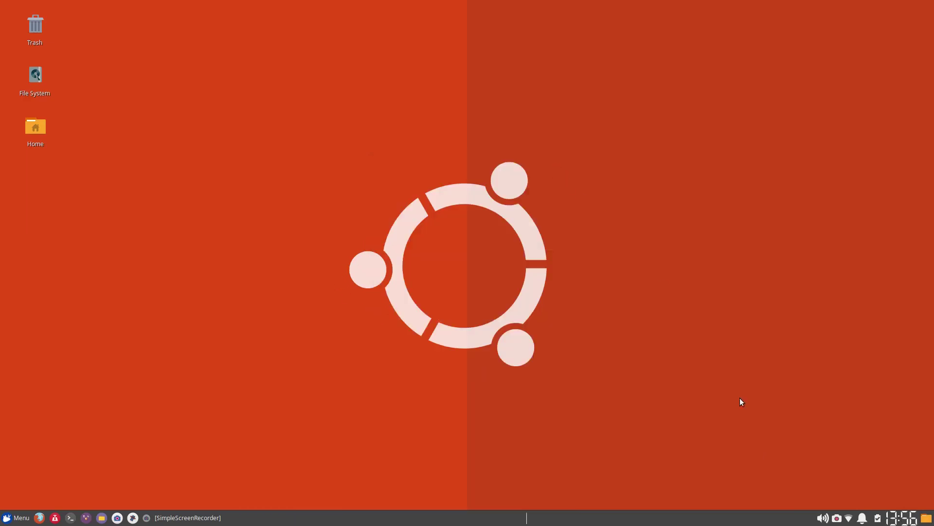
right_click(903, 517)
click(905, 512)
right_click(905, 511)
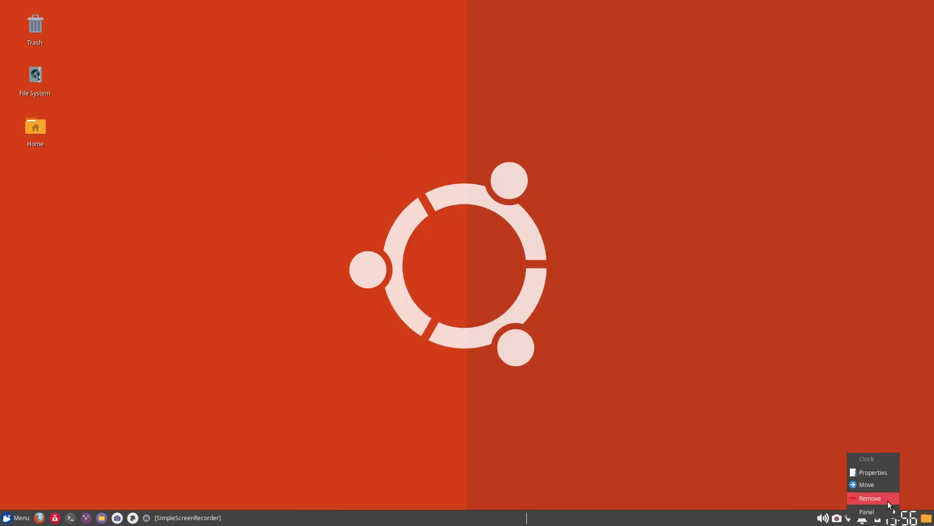
click(874, 473)
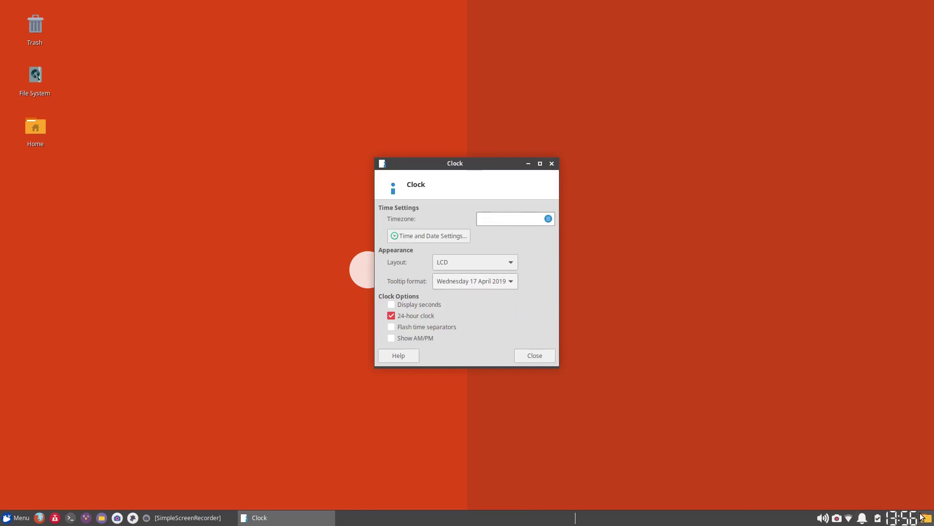
Step: Try the Fuzzy and Digital clock layouts, then settle on LCD with 24-hour time
right_click(902, 517)
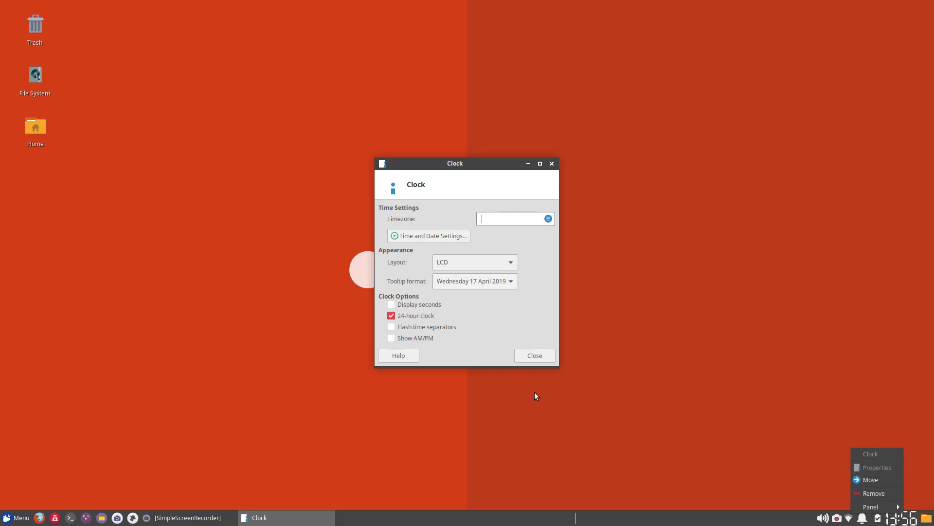
click(468, 261)
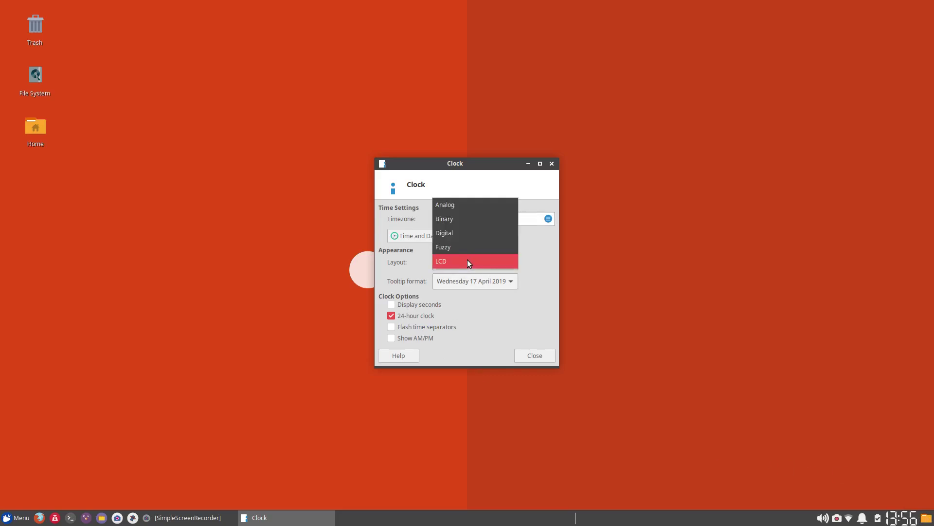
click(468, 261)
click(474, 261)
click(463, 247)
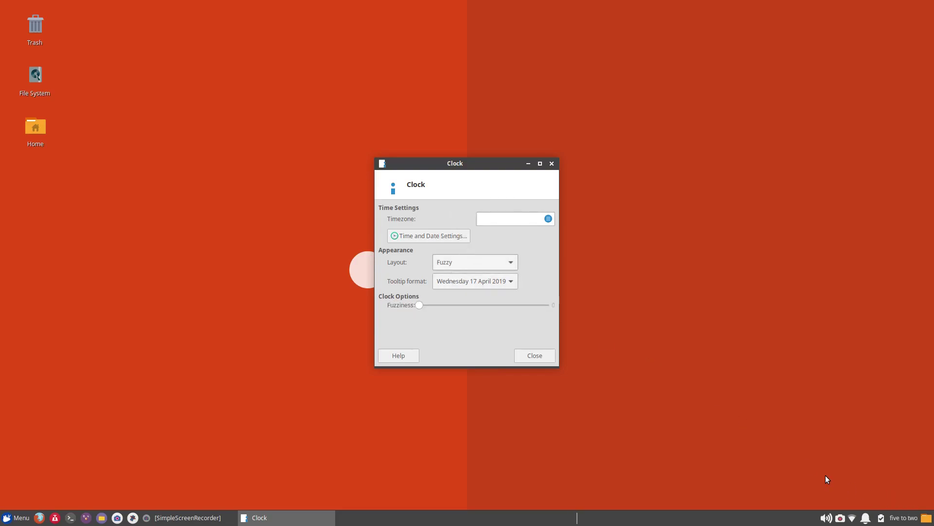
click(449, 262)
click(443, 248)
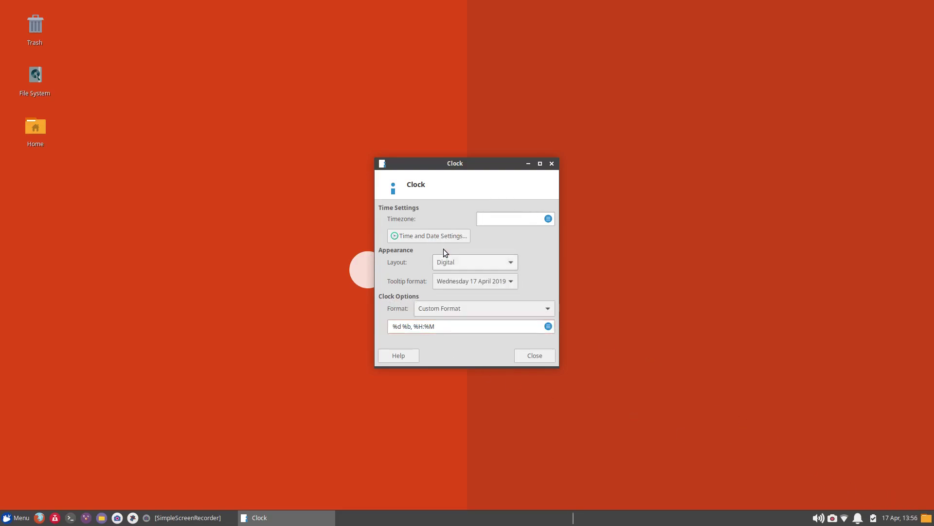
click(487, 258)
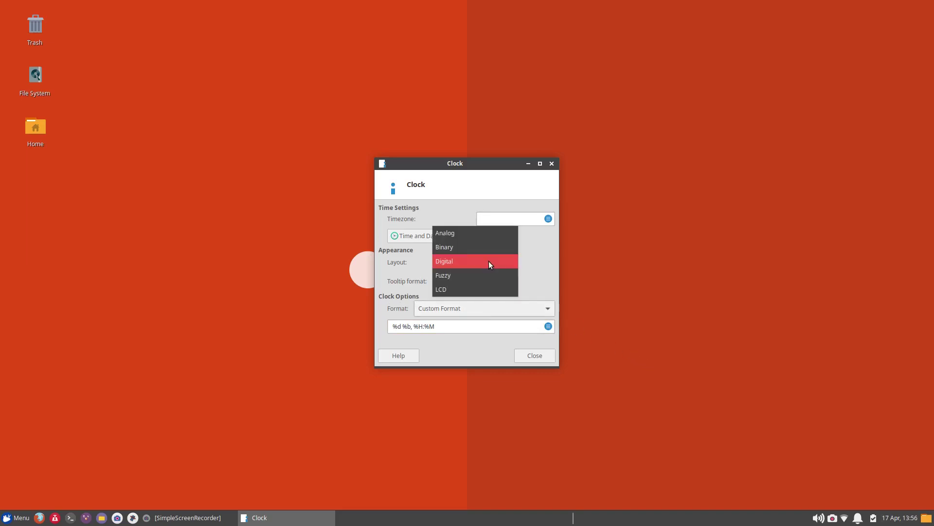
click(467, 292)
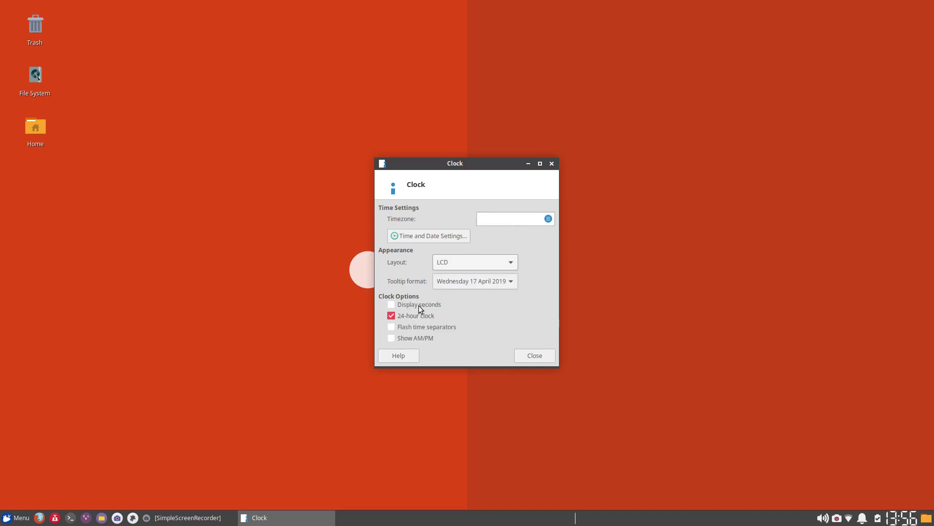
click(402, 316)
click(552, 164)
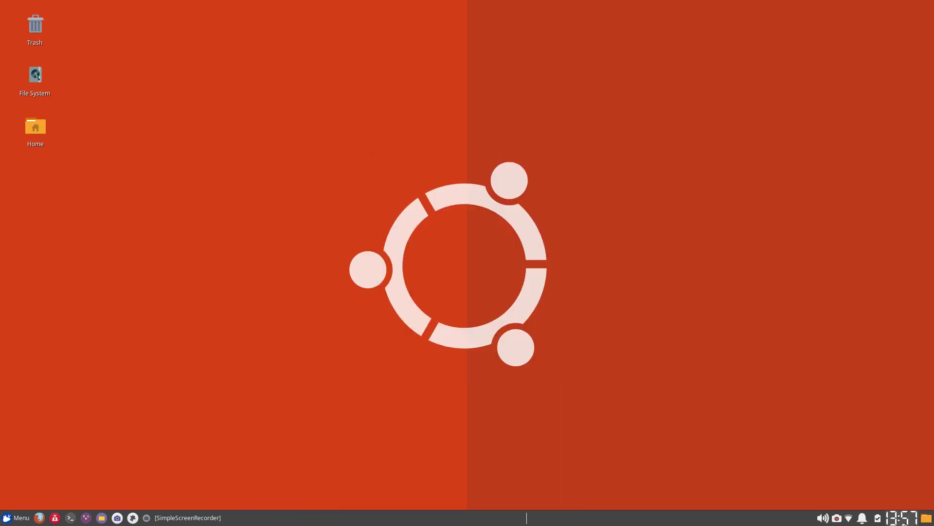
click(926, 517)
mouse_move(891, 503)
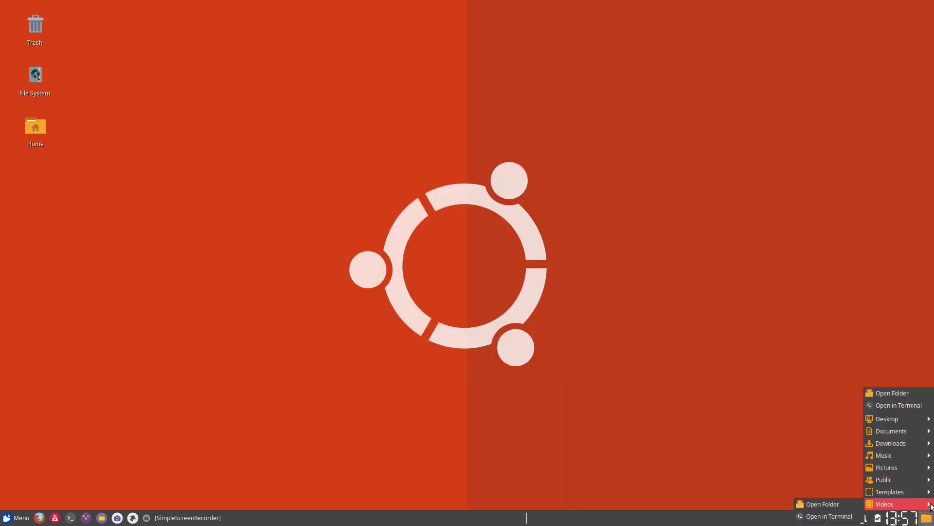
click(521, 343)
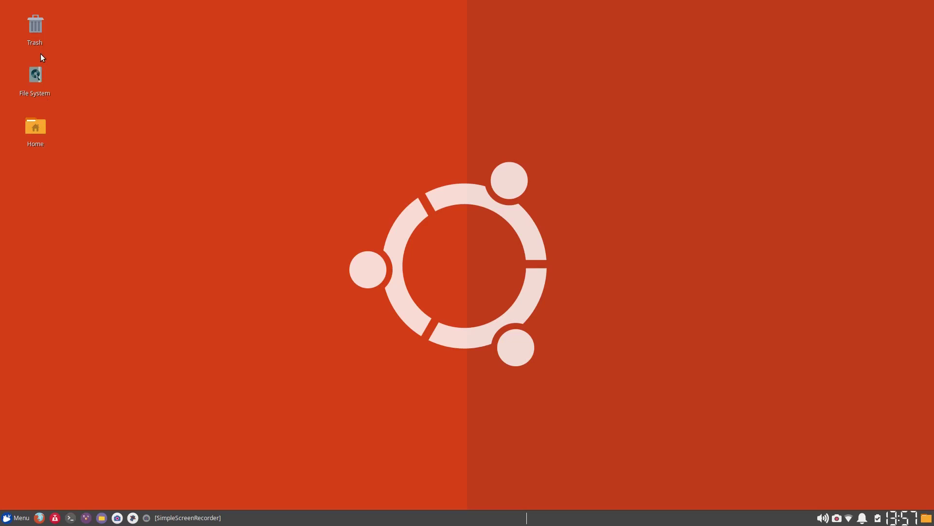
drag(58, 191, 1, 1)
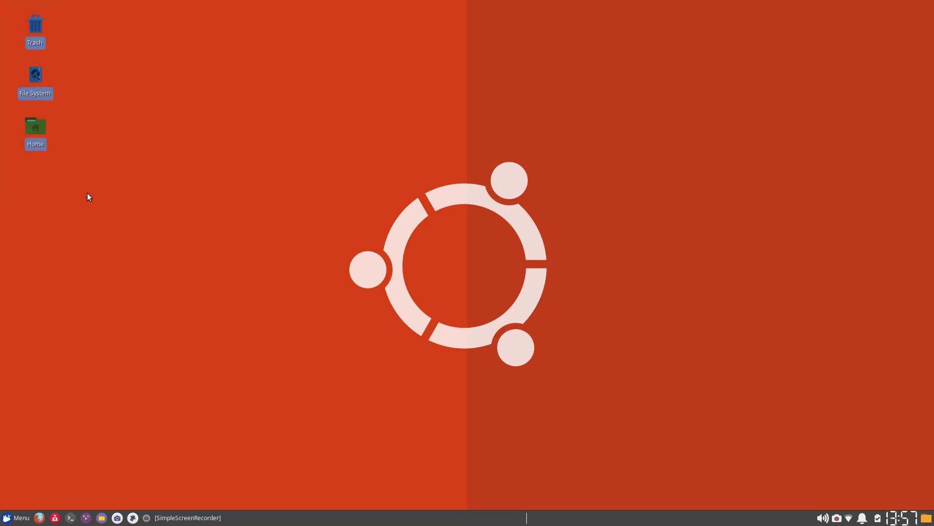
drag(86, 192, 26, 2)
click(51, 200)
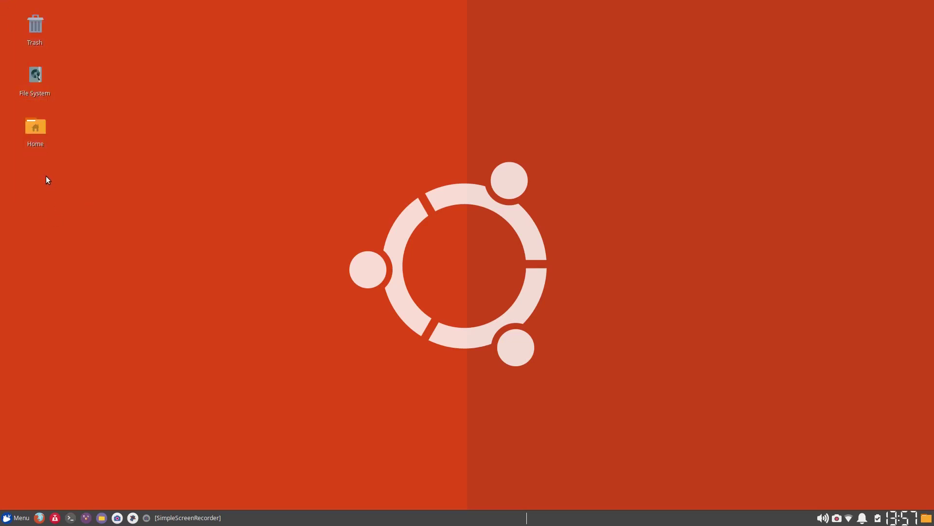
double_click(29, 130)
drag(444, 141, 659, 139)
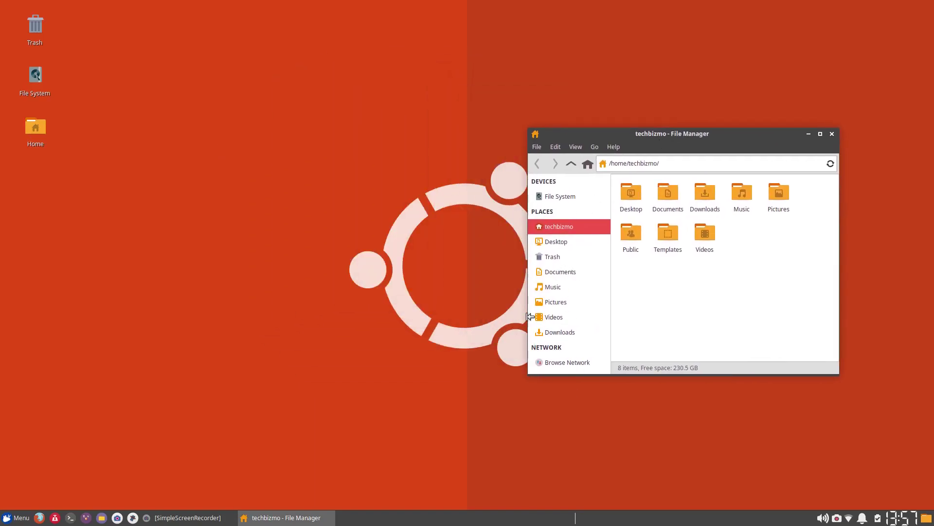
drag(746, 142, 528, 167)
click(614, 159)
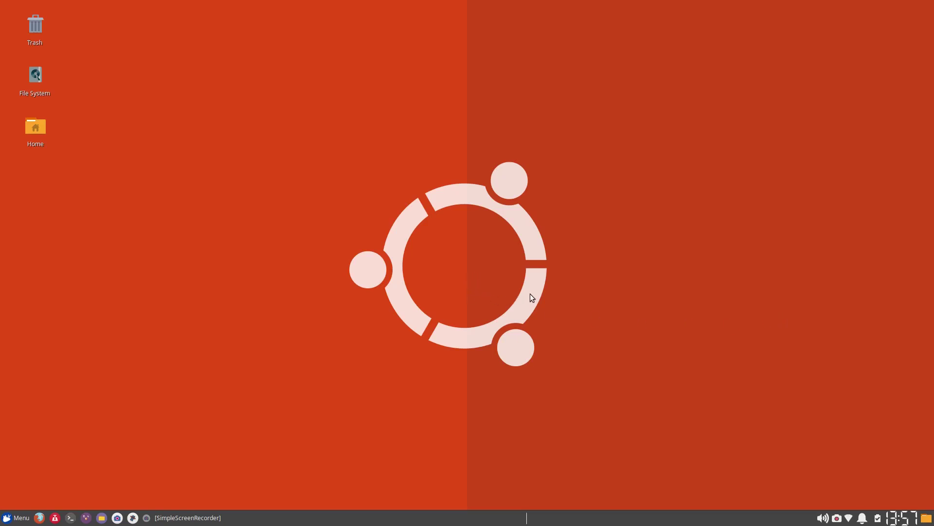
key(super)
drag(382, 75, 246, 146)
mouse_move(667, 182)
mouse_down()
mouse_move(525, 163)
mouse_move(697, 236)
mouse_up()
click(101, 517)
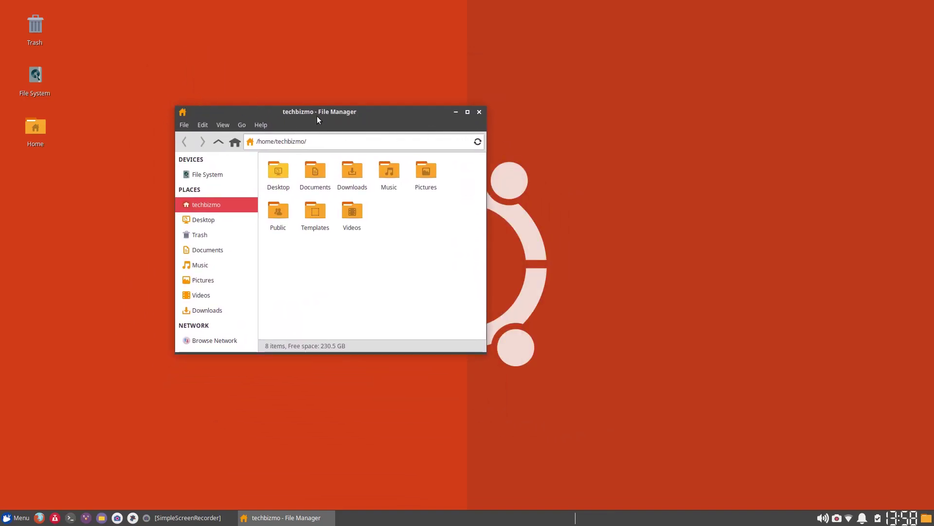
drag(318, 117, 433, 138)
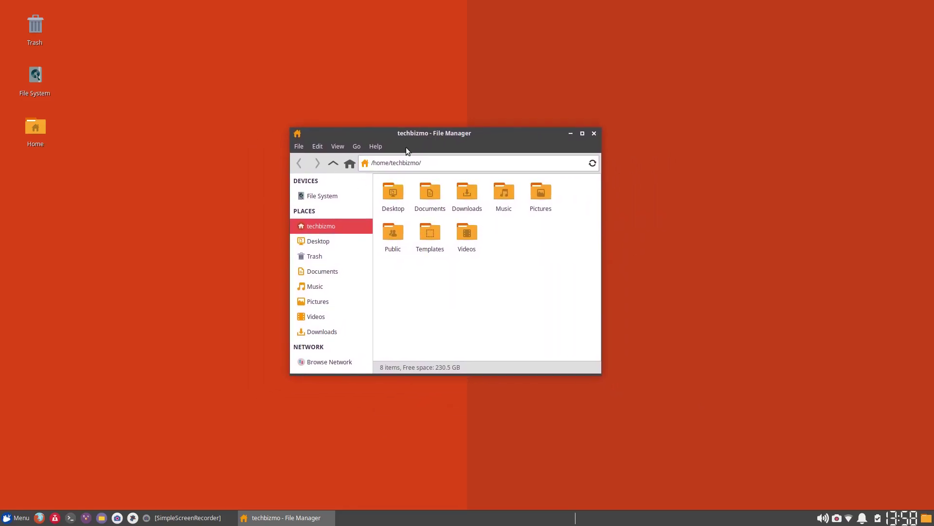
click(594, 133)
key(super)
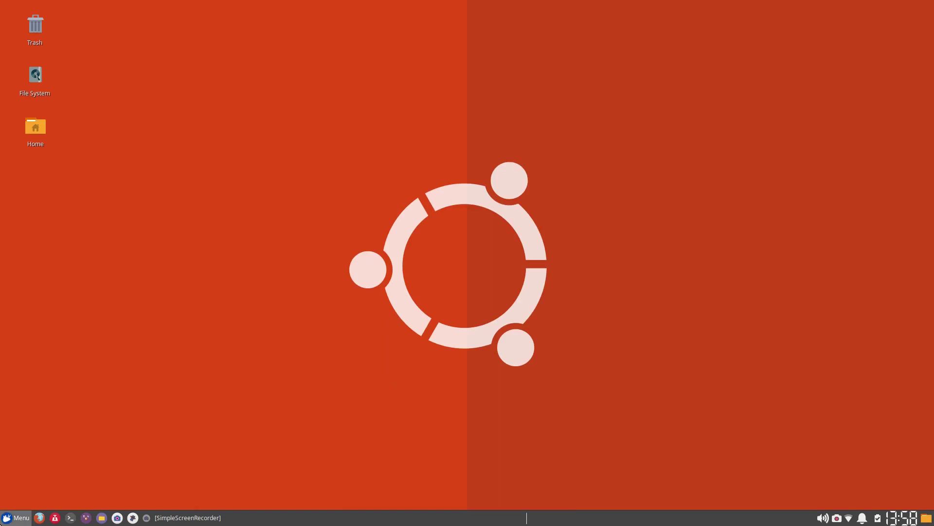
text(appoe)
key(BackSpace)
key(BackSpace)
key(BackSpace)
key(BackSpace)
key(BackSpace)
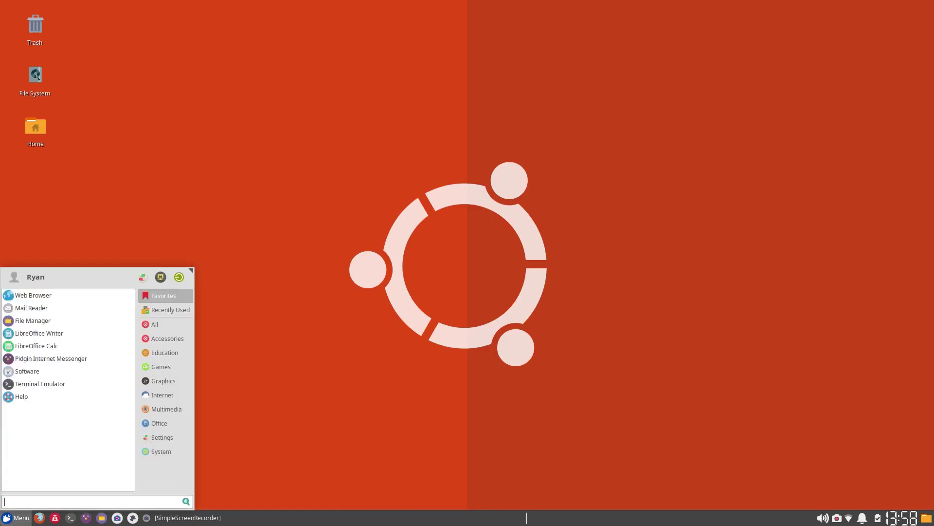
text(appearance)
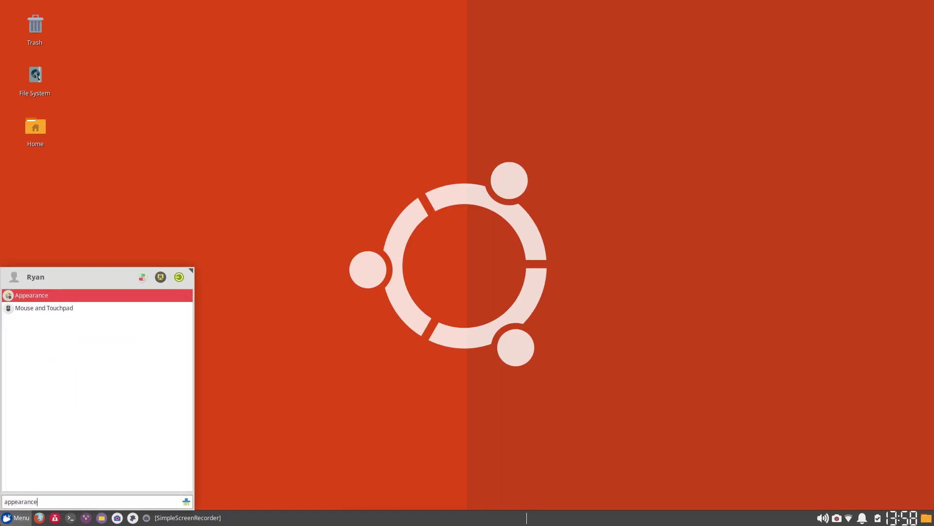
key(Return)
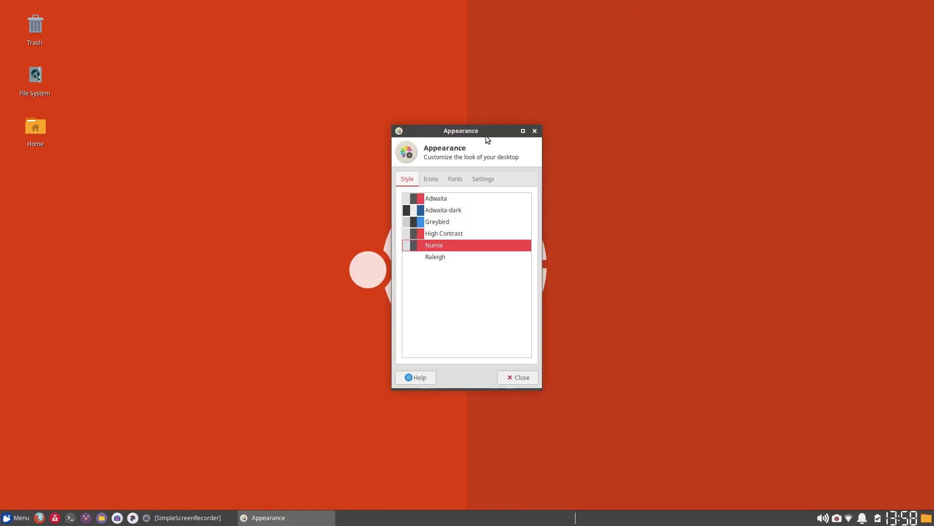
click(437, 179)
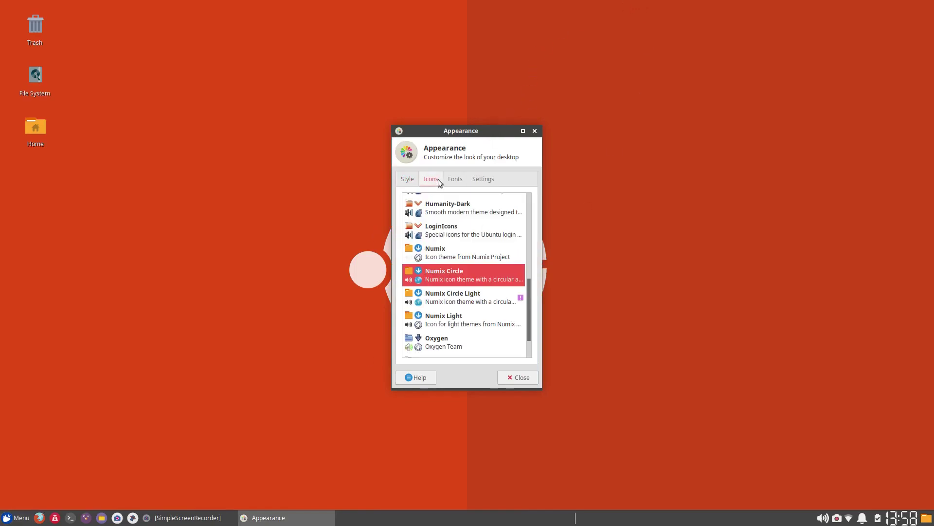
click(534, 131)
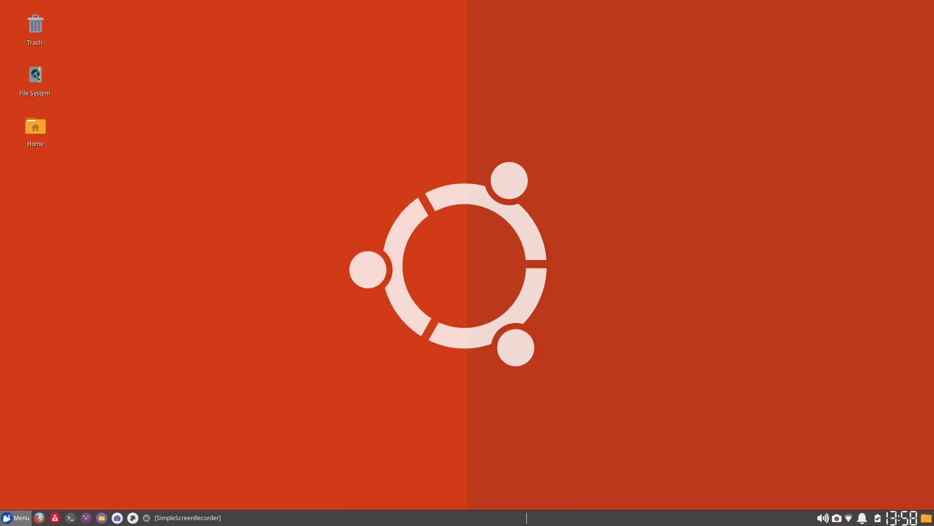
click(17, 517)
text(window)
key(Return)
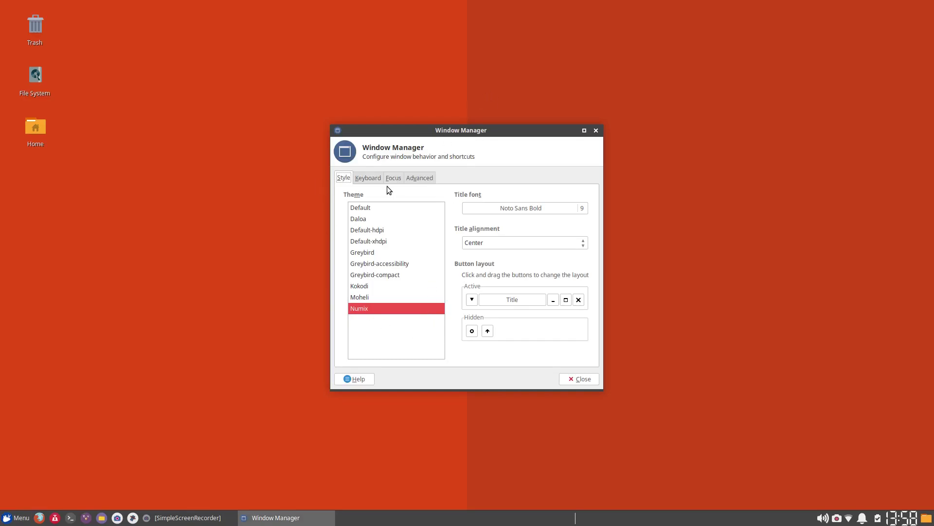
click(596, 131)
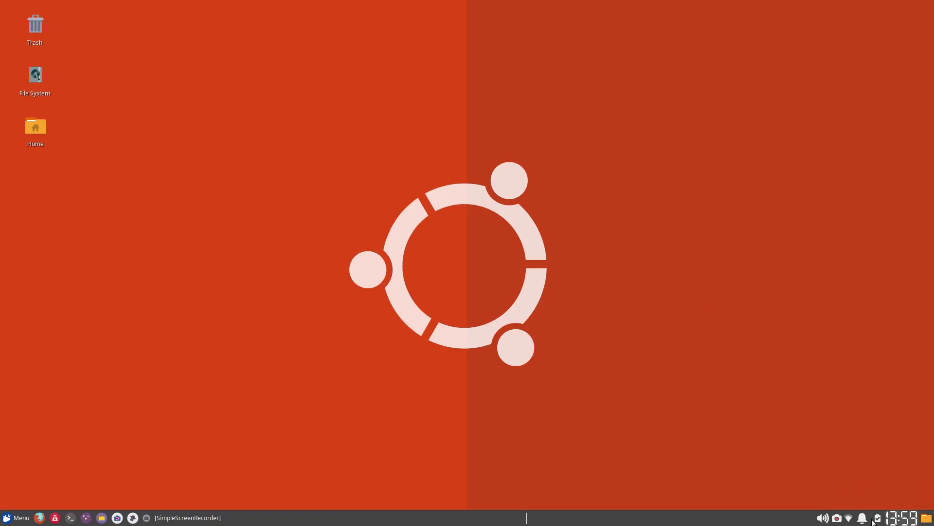
Step: Open the home folder from the Places tray menu and drag its Thunar window rightward
click(926, 517)
click(828, 414)
click(926, 517)
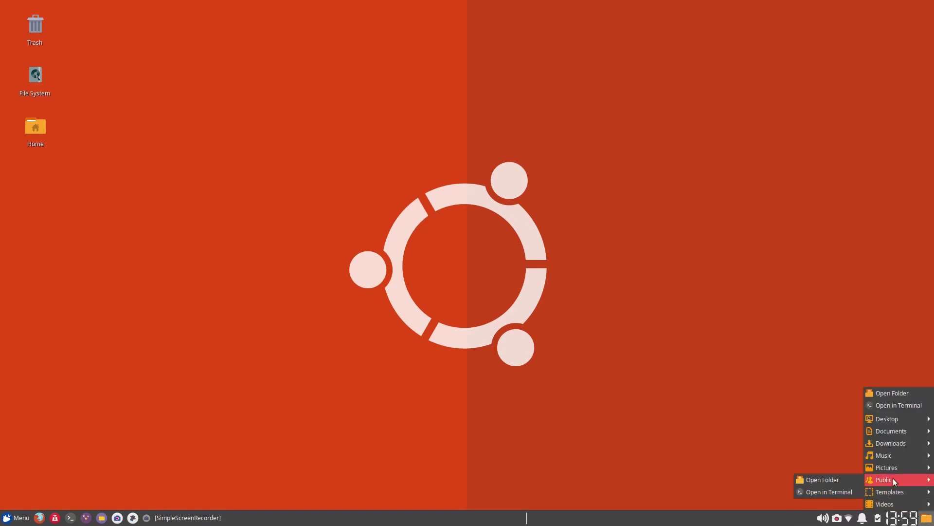
click(894, 392)
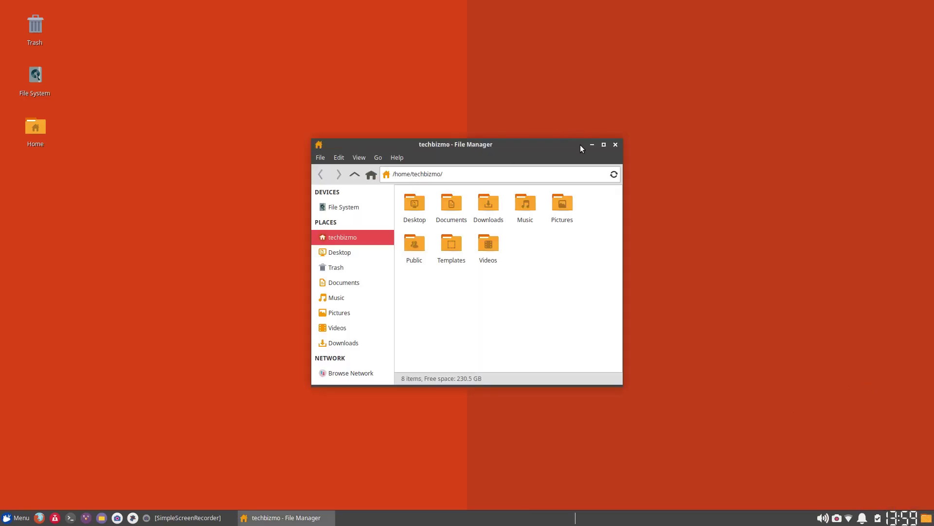
drag(540, 144, 824, 149)
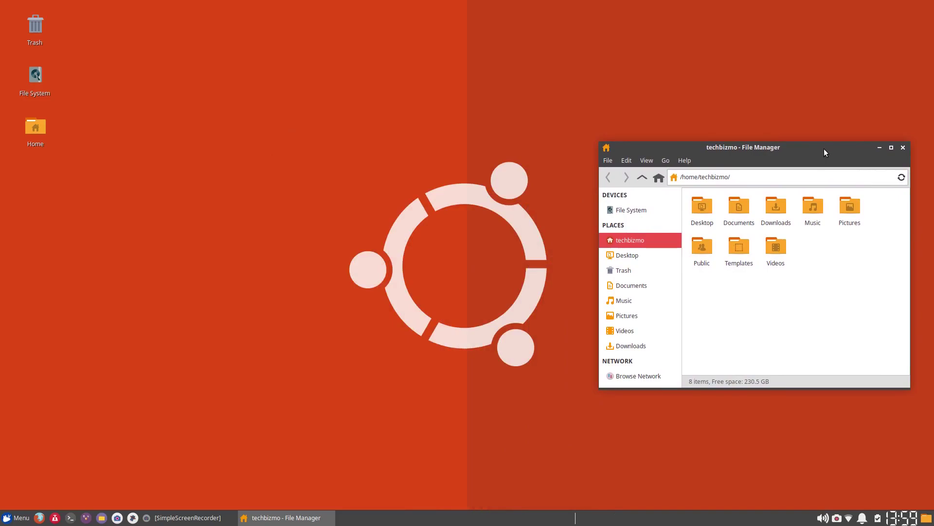